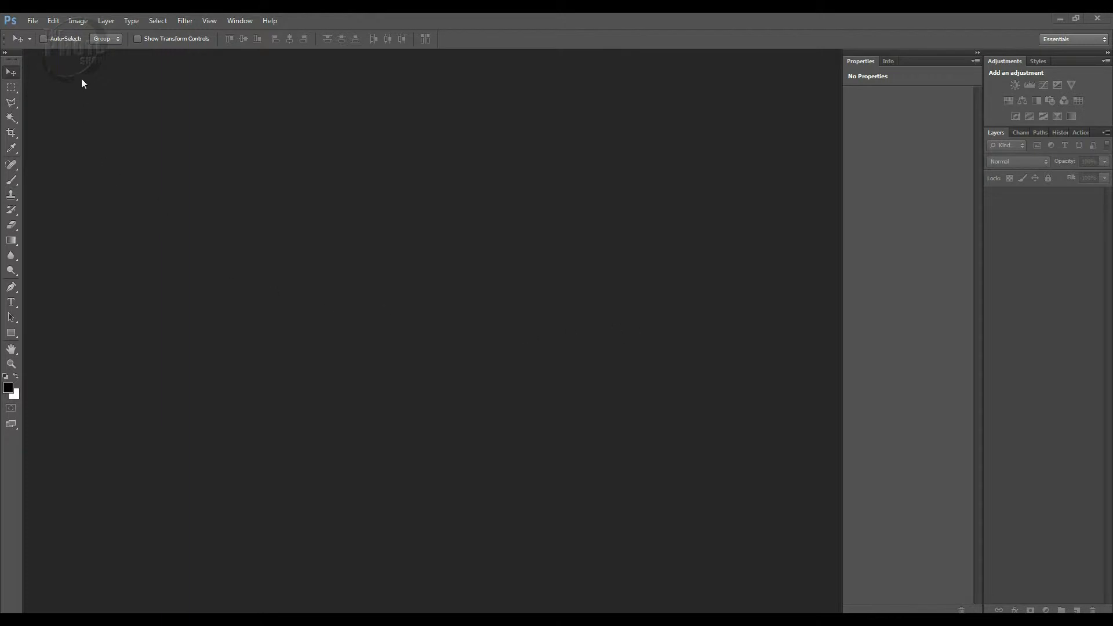
Open the image Cotswolds2011 185 from the Photoshop Tutorial Images folder
left_click(34, 22)
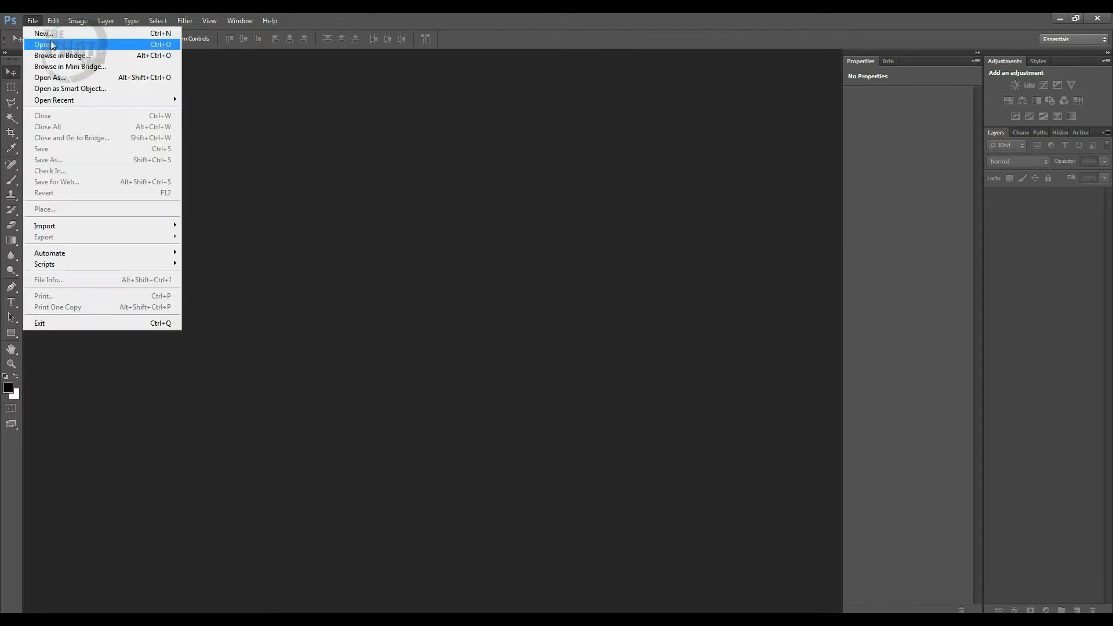
left_click(50, 47)
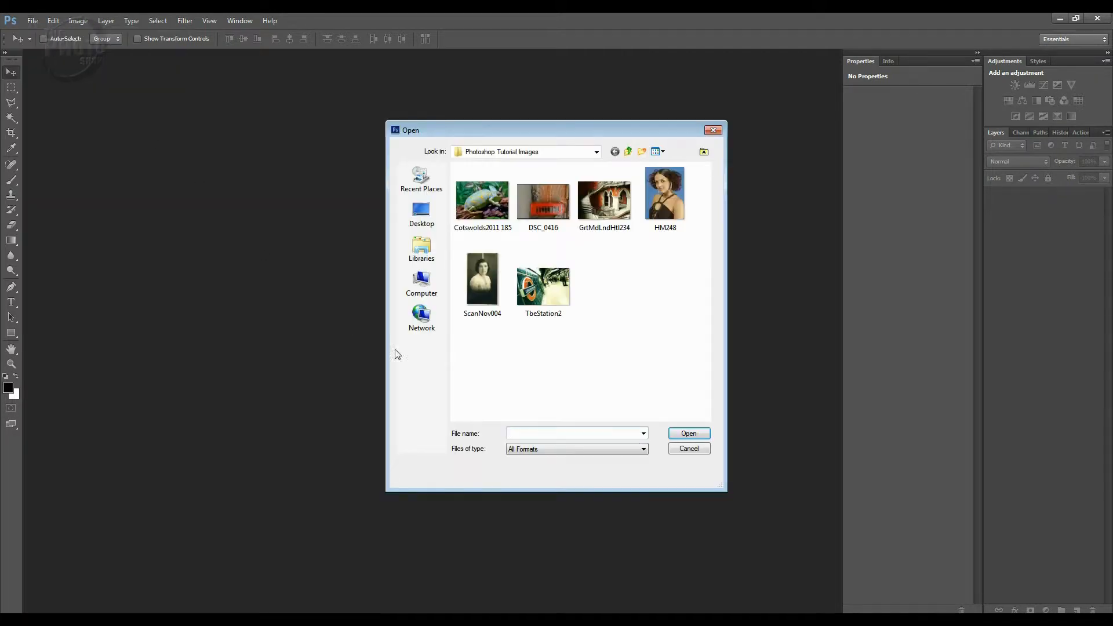
left_click(474, 204)
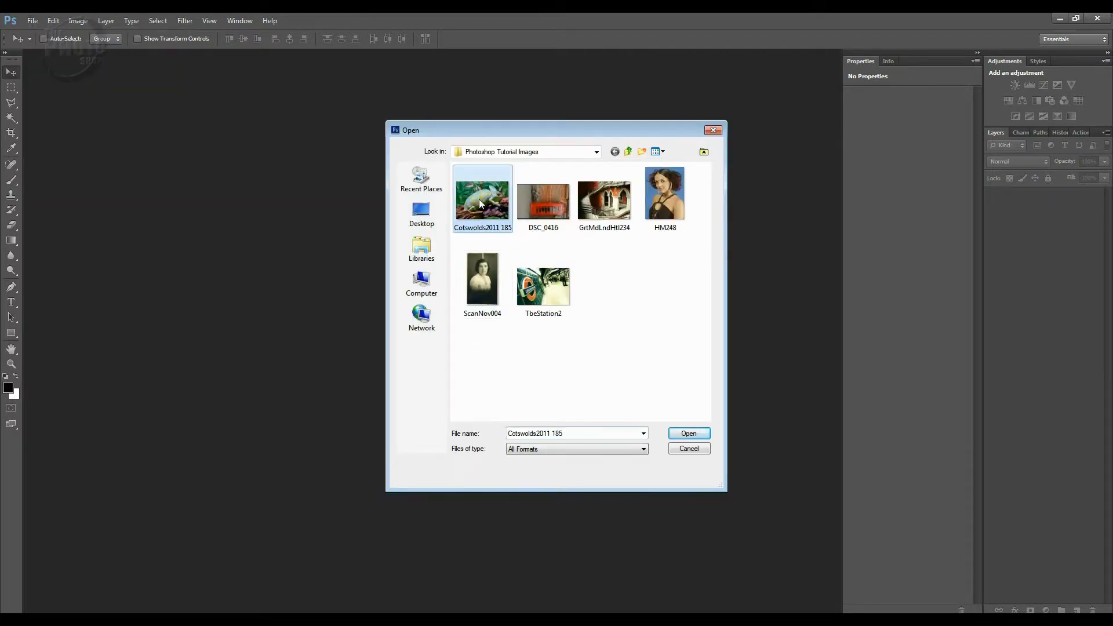
left_click(679, 436)
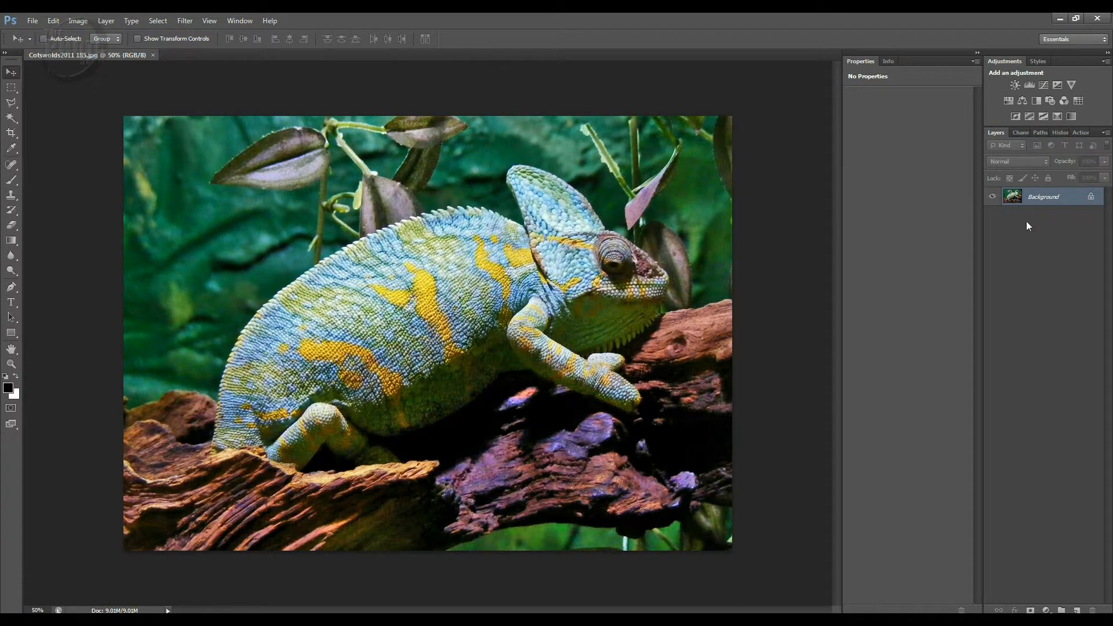
Duplicate the Background layer, keeping a single copy above the original
left_click_drag(1065, 200, 1071, 610)
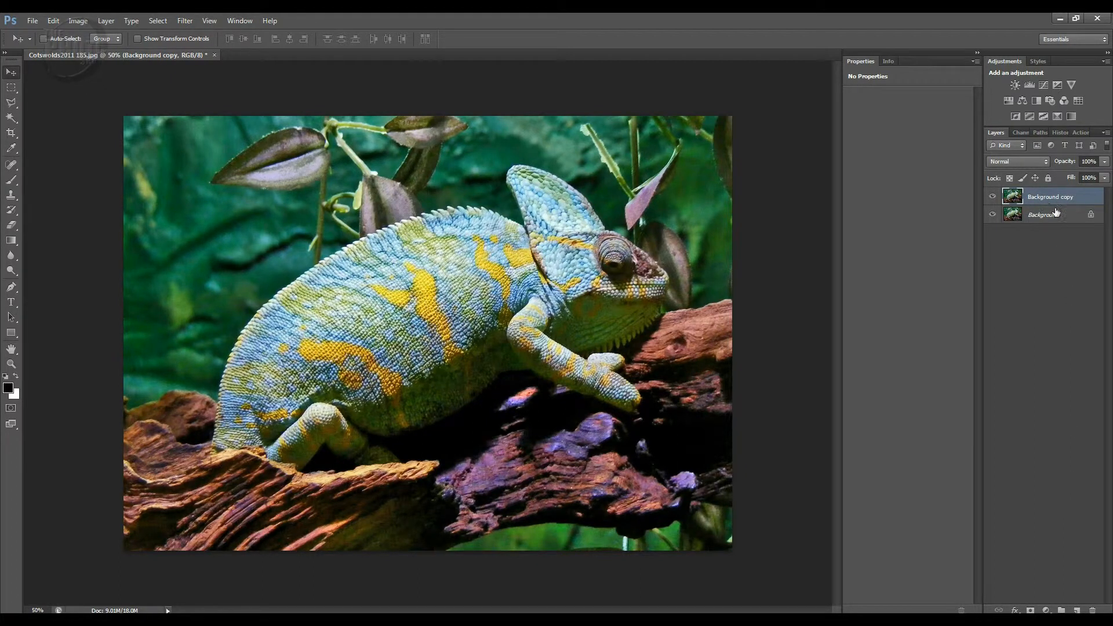
left_click_drag(1065, 200, 1093, 610)
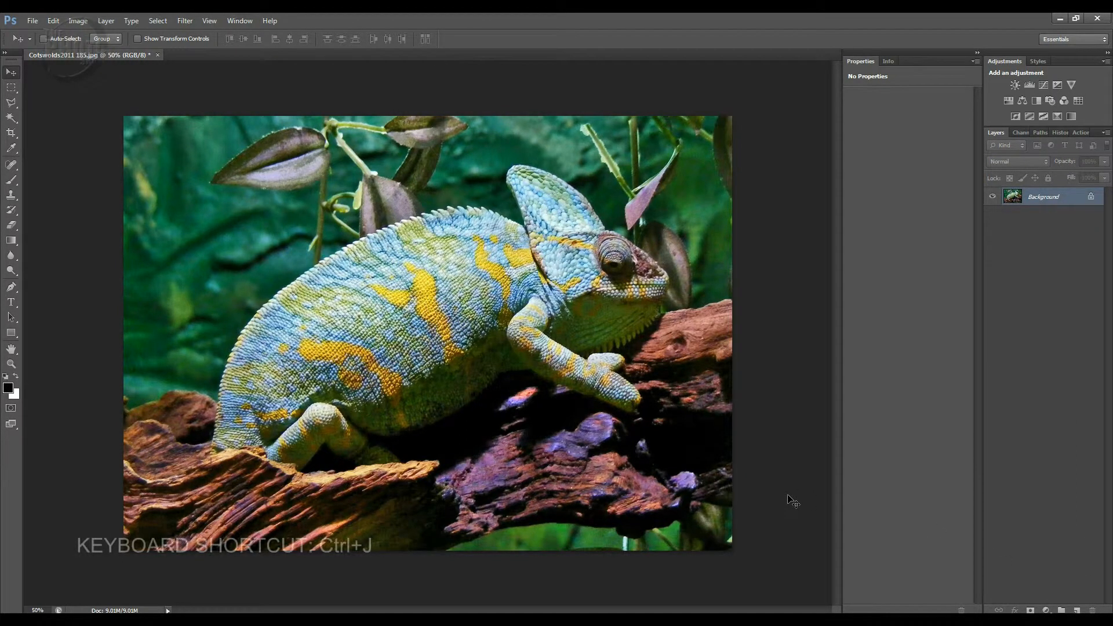
key("ctrl+j")
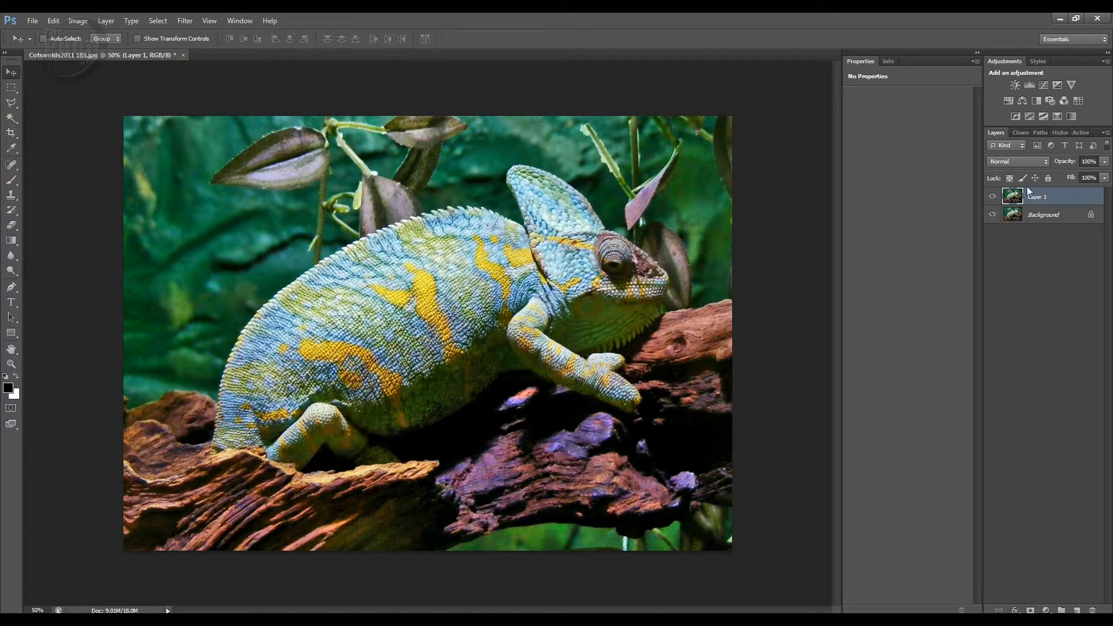
Add a Black & White adjustment layer above the copy with Reds at 20 and Greens at 73
left_click(1037, 101)
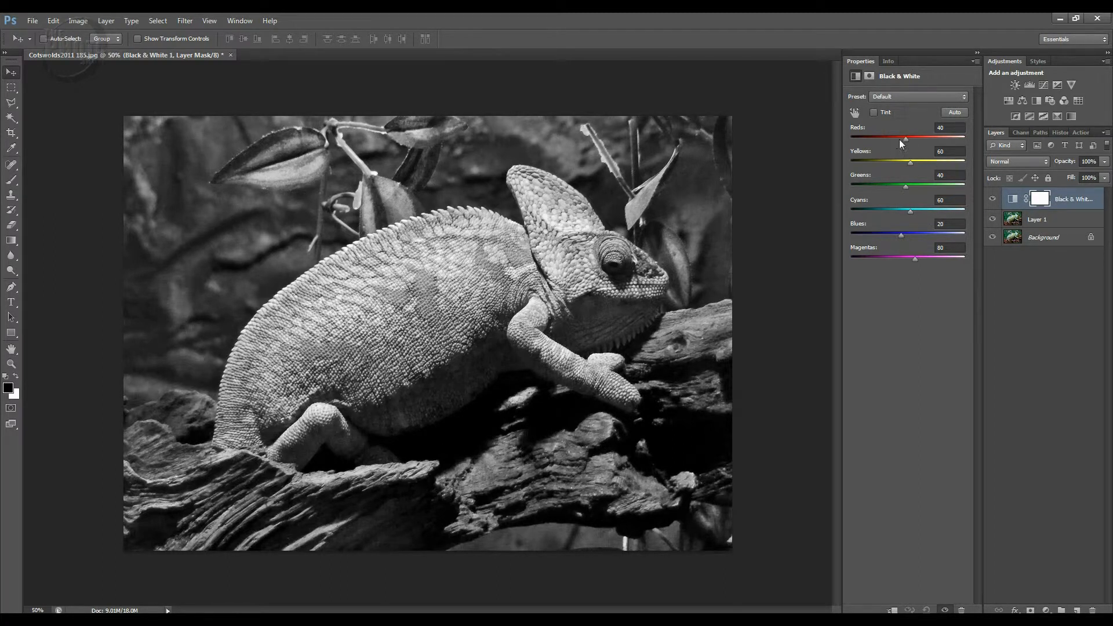
left_click_drag(905, 139, 901, 139)
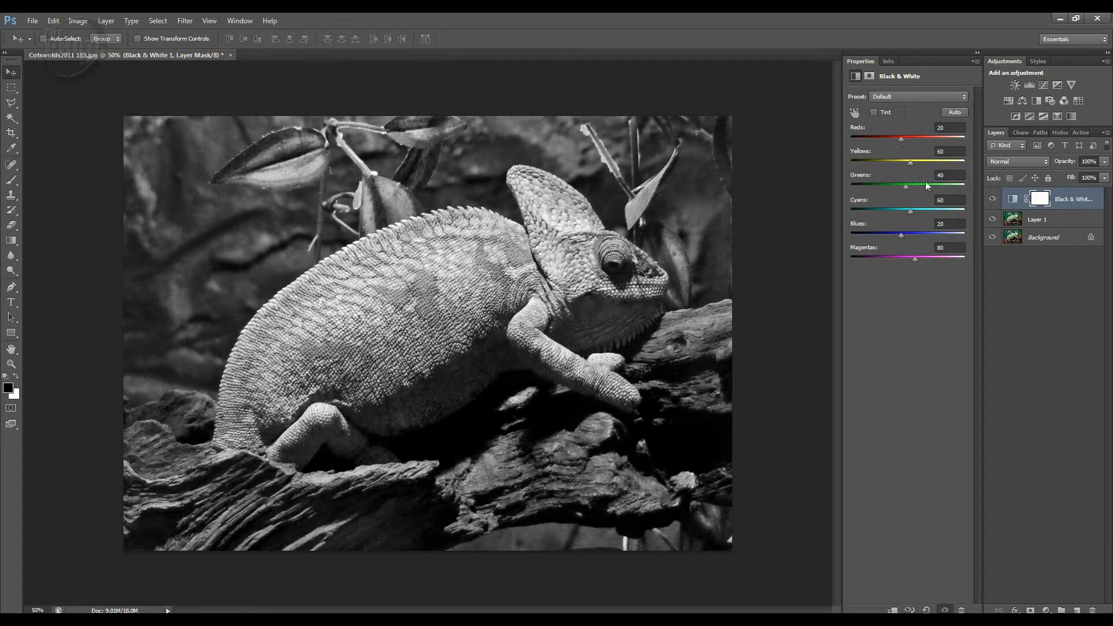
left_click_drag(905, 186, 912, 185)
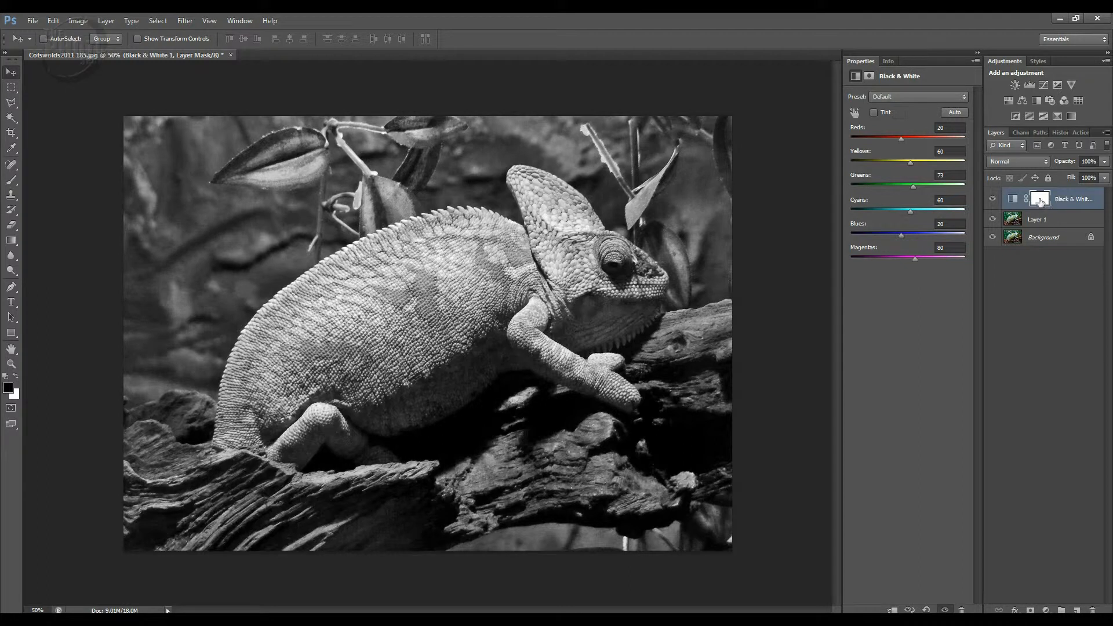
Hide the Background layer and merge the visible adjustment and copied layers into one
left_click(993, 237)
left_click(106, 22)
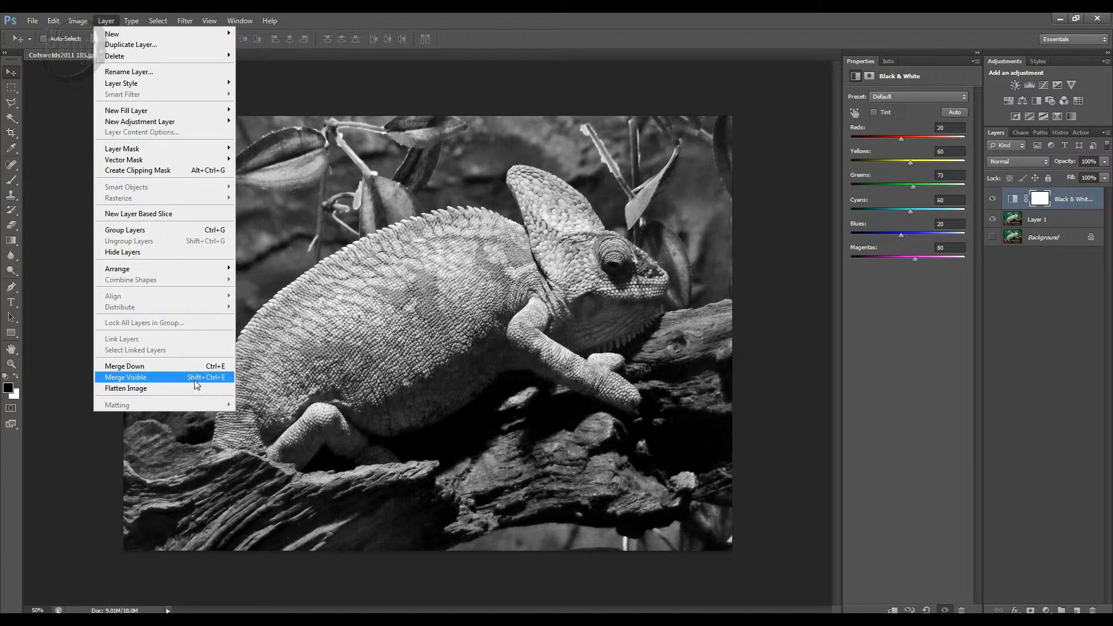
left_click(95, 471)
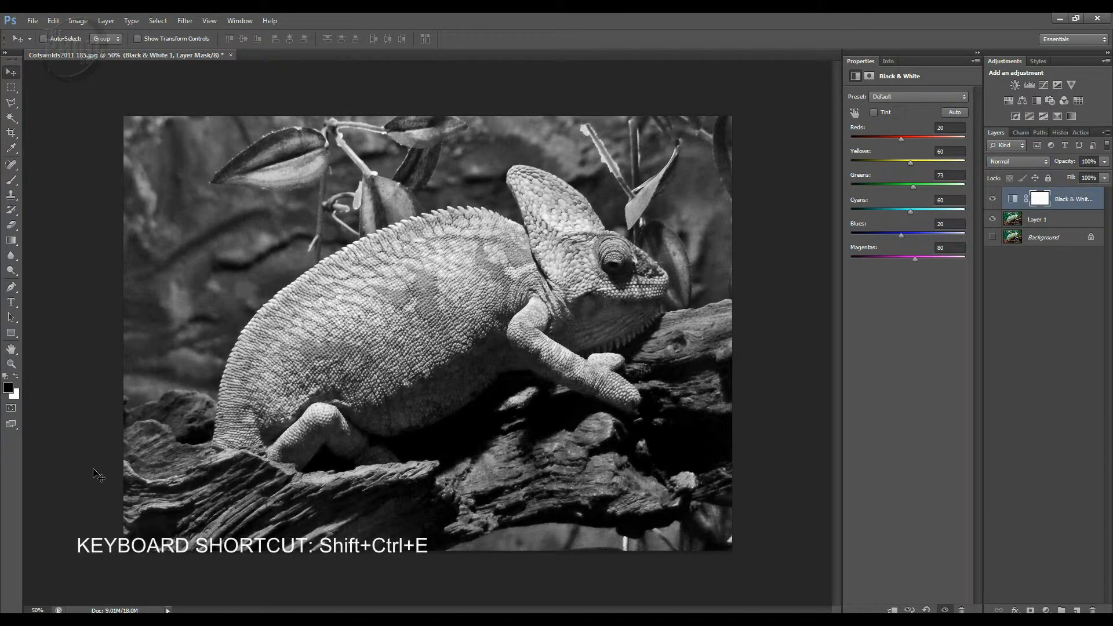
key("ctrl+shift+e")
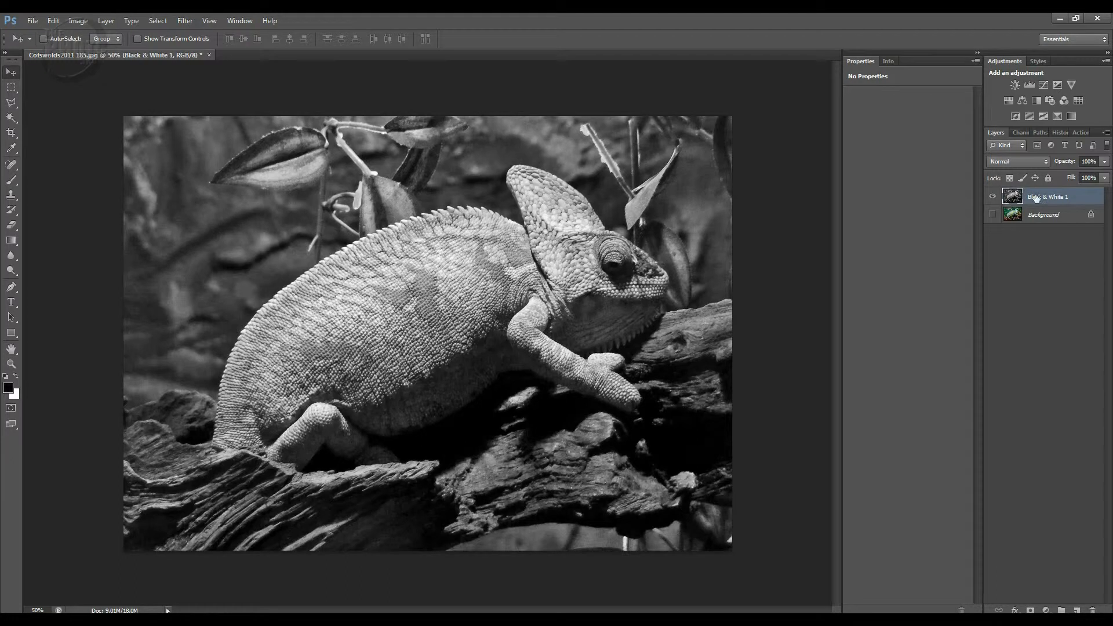
Make the Background layer visible again and toggle the black-and-white layer off and on to compare the two
left_click(992, 215)
left_click(993, 197)
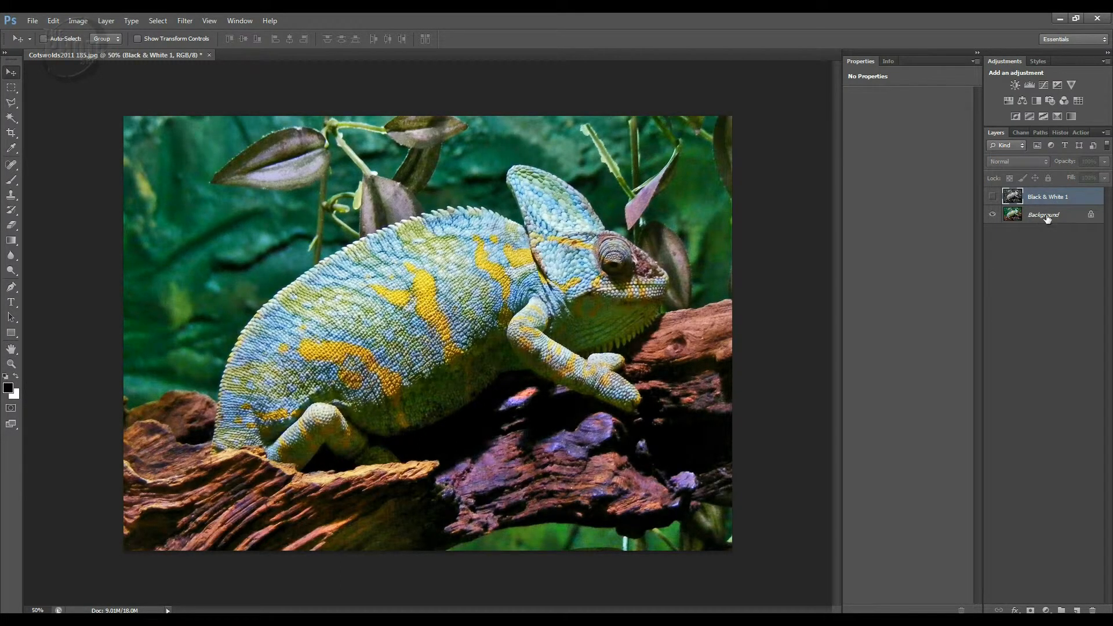
left_click(992, 197)
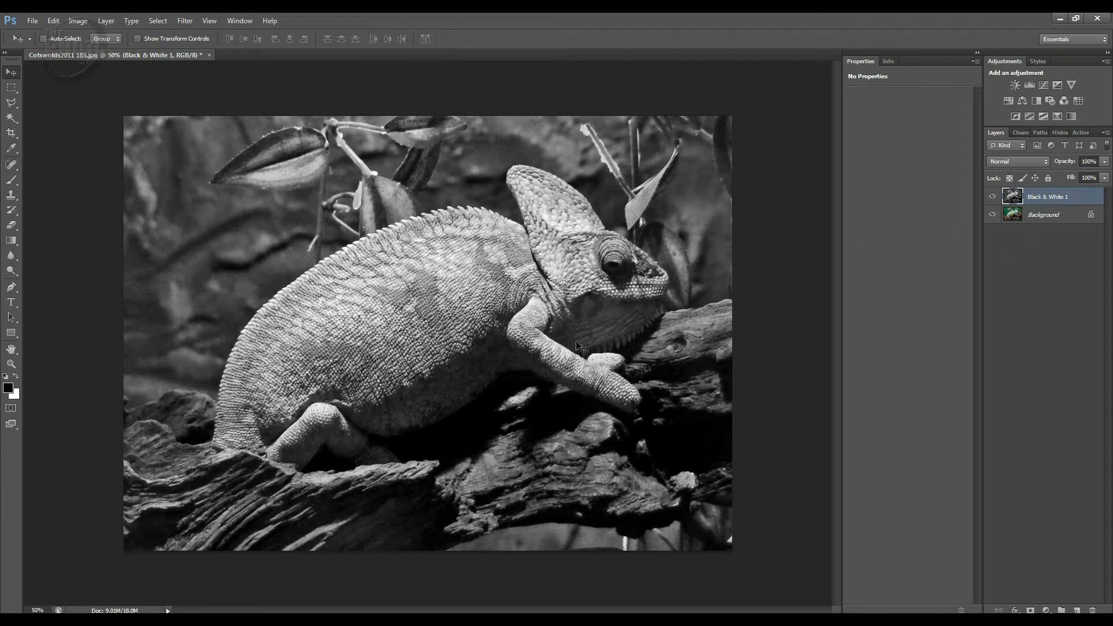
Lower the black-and-white layer's opacity to 51% so the colour layer shows through
left_click(1105, 162)
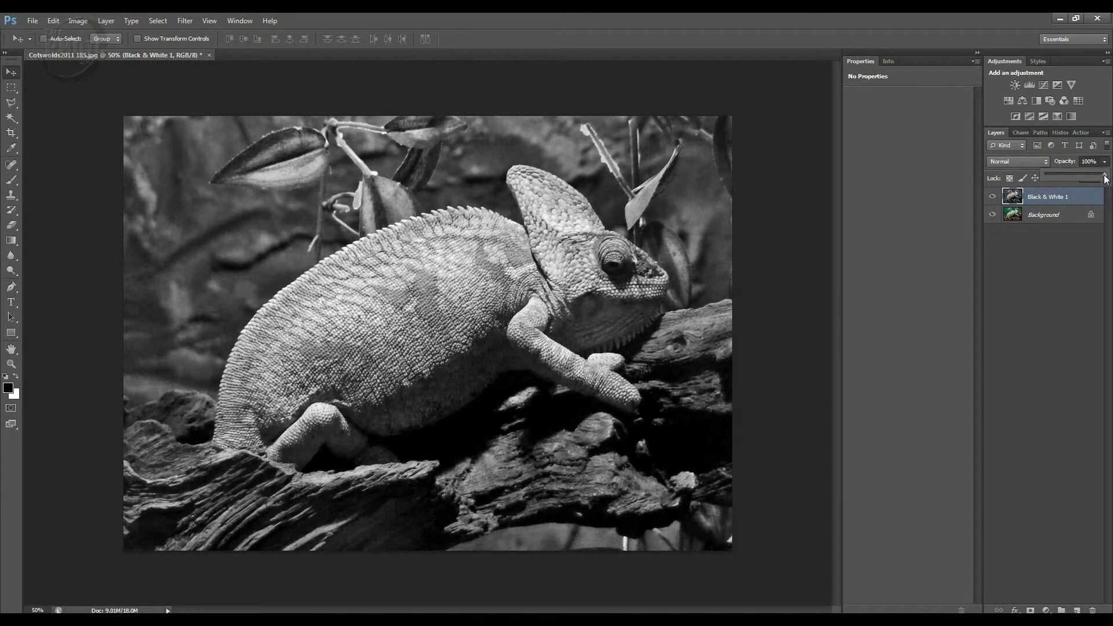
left_click_drag(1105, 178, 1081, 177)
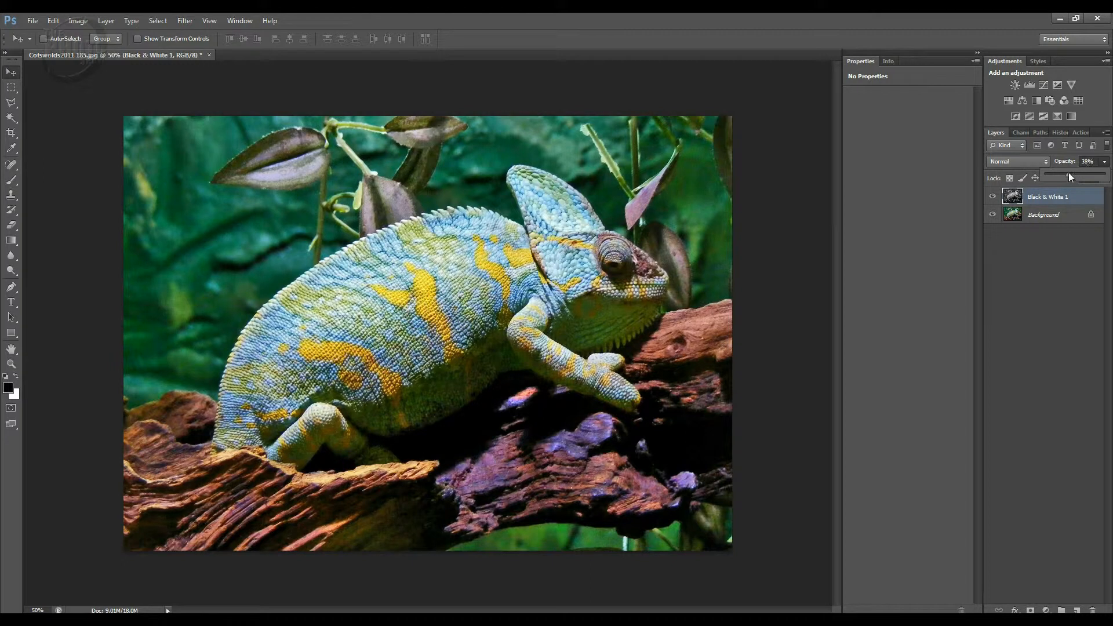
left_click_drag(1069, 174, 1073, 173)
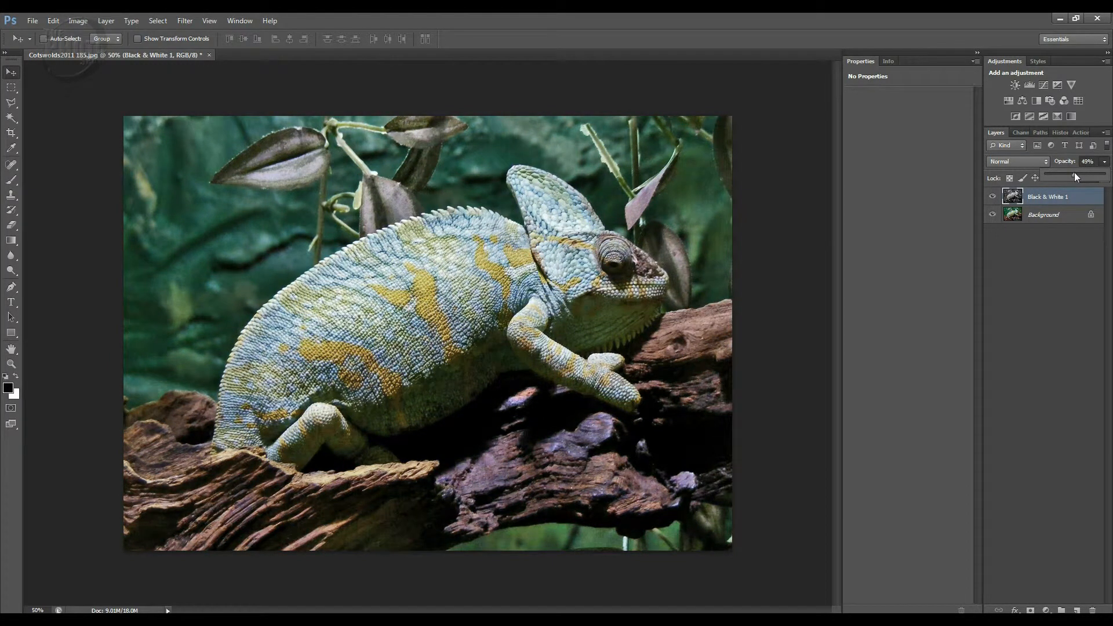
left_click_drag(1073, 173, 1076, 174)
View the semi-transparent layer with the Background hidden, reshow the Background and restore the black-and-white layer's opacity to 100%
left_click(993, 217)
left_click(992, 218)
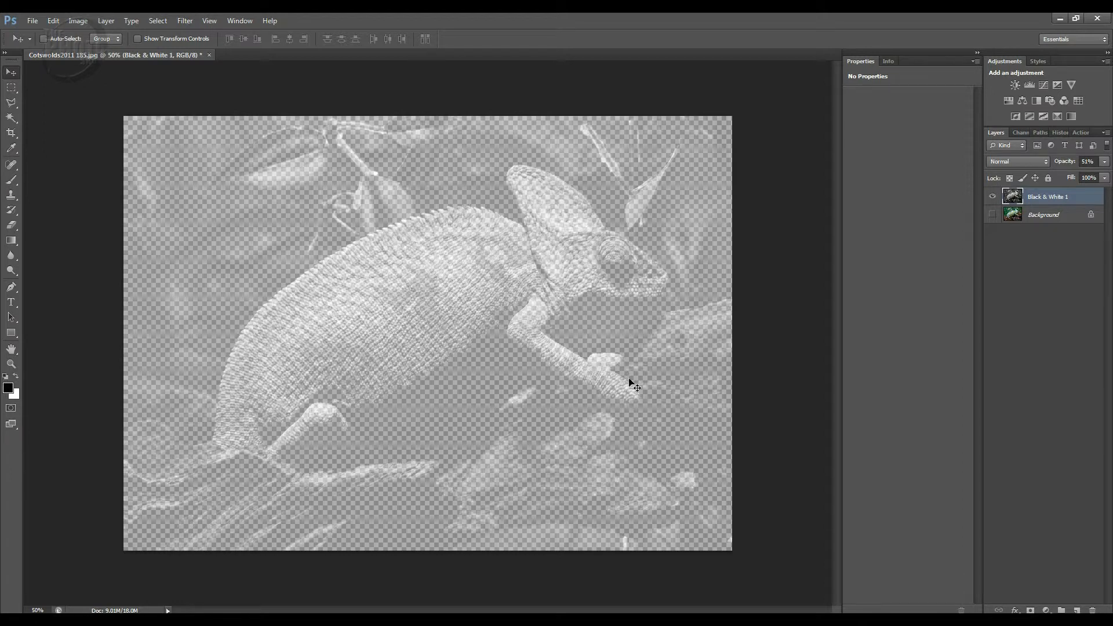
left_click(992, 215)
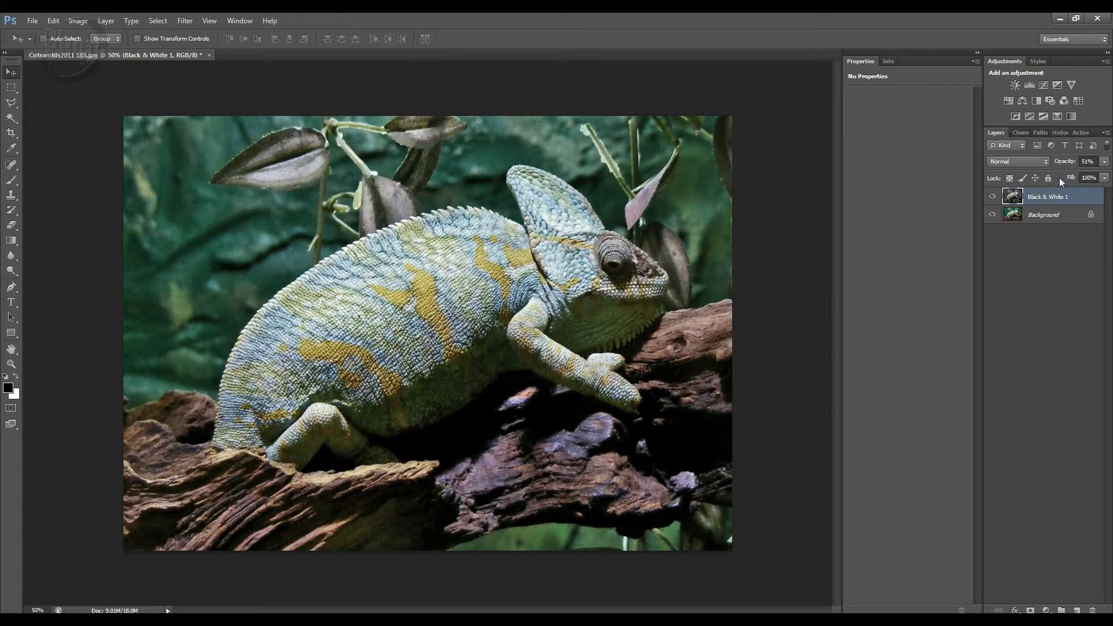
mouse_move(1104, 178)
left_mouse_down()
mouse_move(1082, 178)
mouse_move(1109, 178)
left_mouse_up()
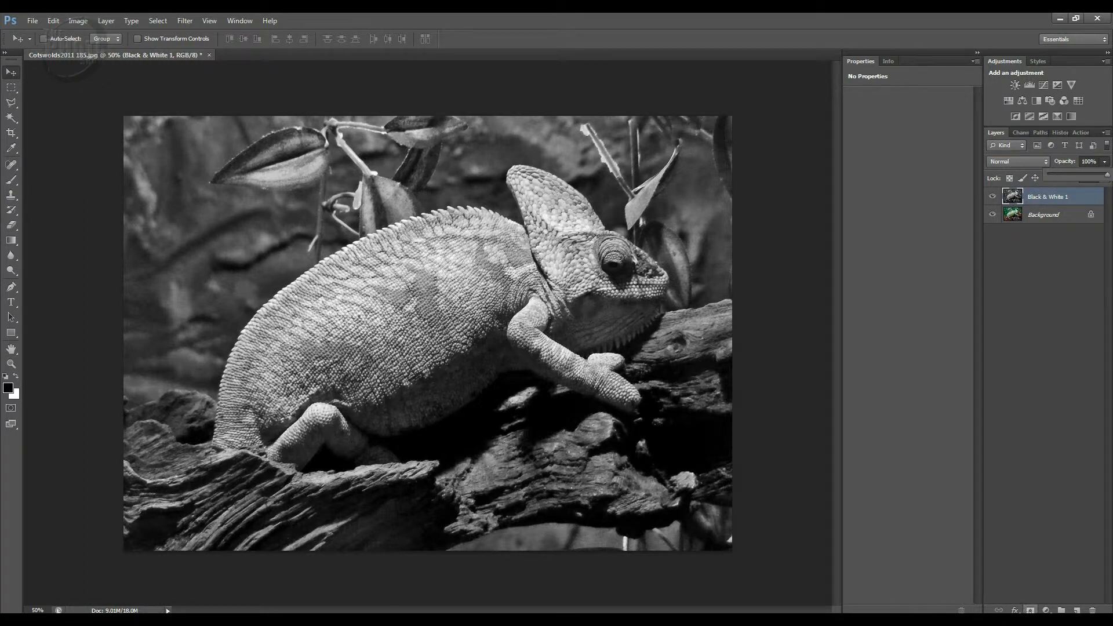
Add a white layer mask to the black-and-white layer and ready the Brush tool with a soft 100 px tip
left_click(1031, 610)
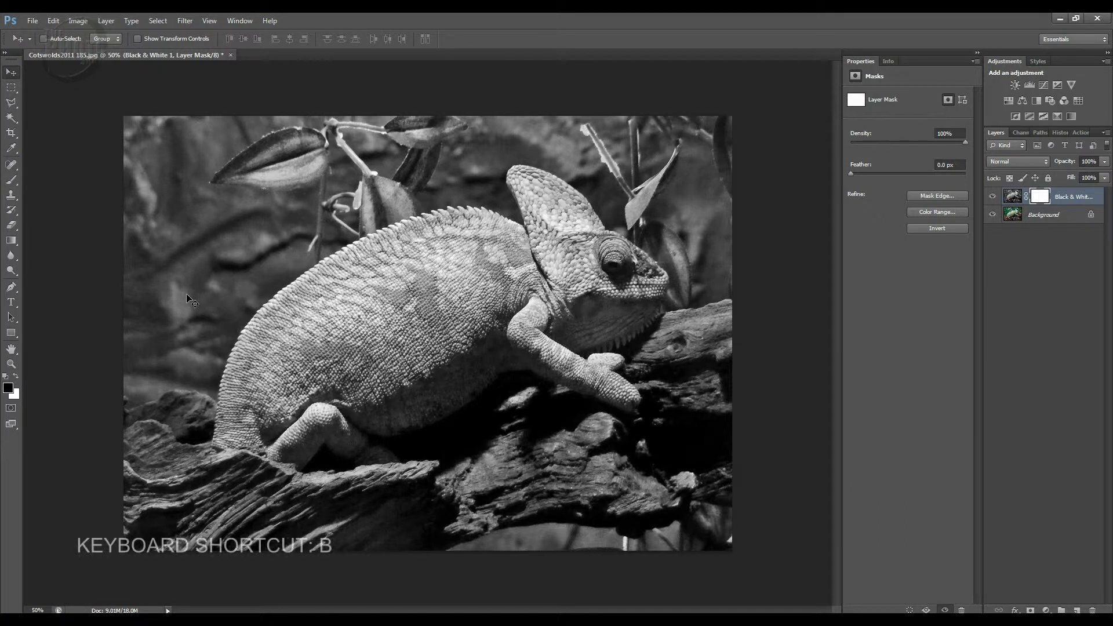
key("b")
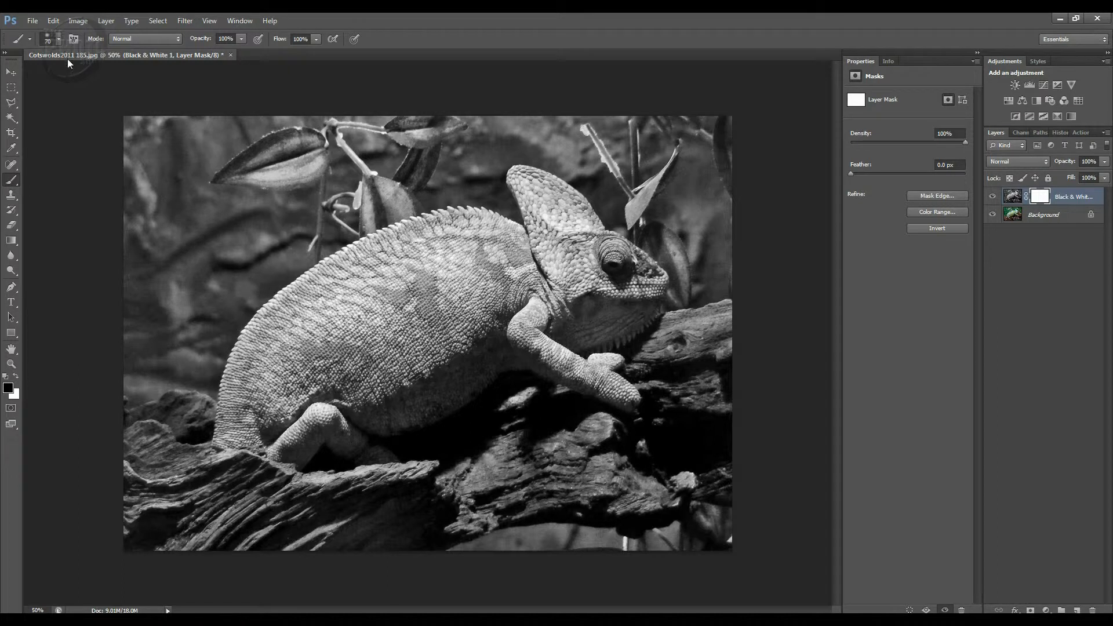
left_click(58, 40)
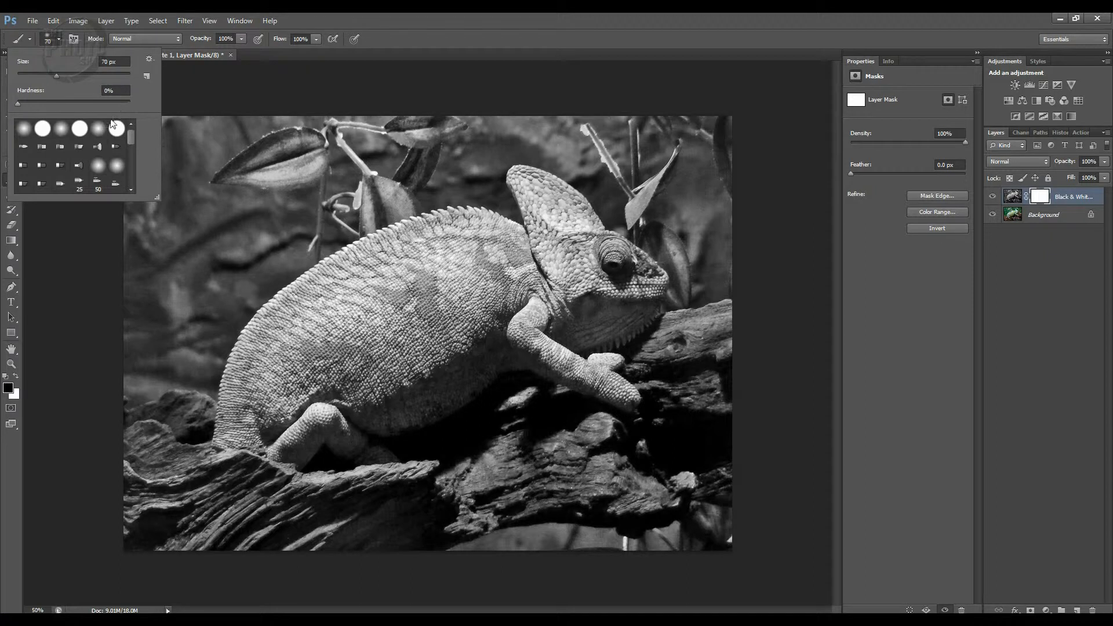
left_click(87, 295)
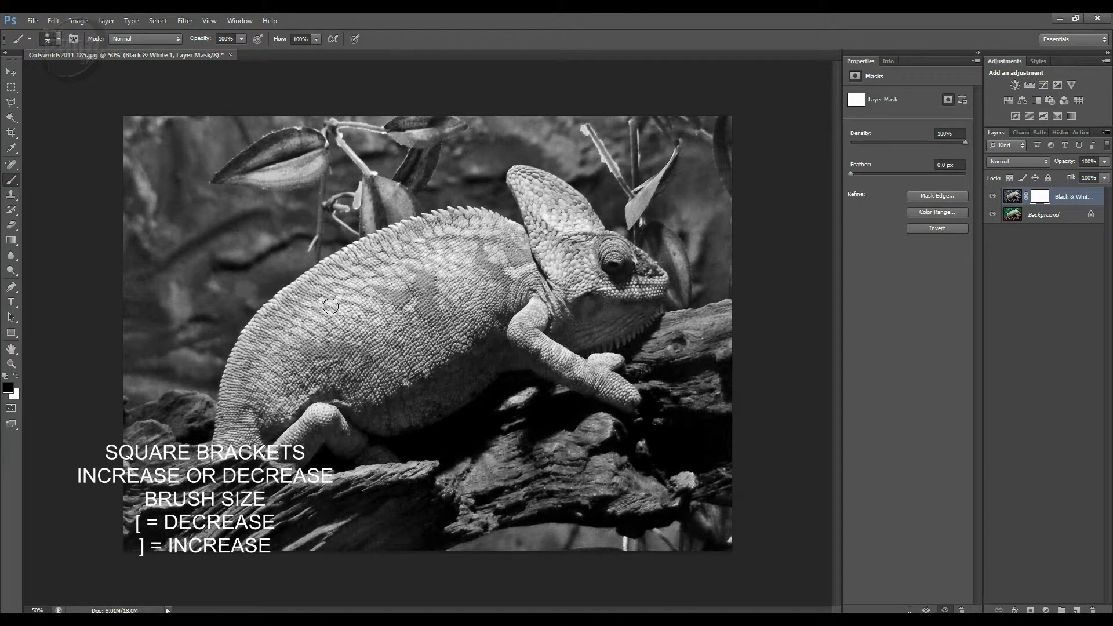
key("bracketright")
key("bracketright")
key("bracketright")
key("bracketright")
key("bracketright")
key("bracketright")
key("bracketleft")
key("bracketleft")
key("bracketleft")
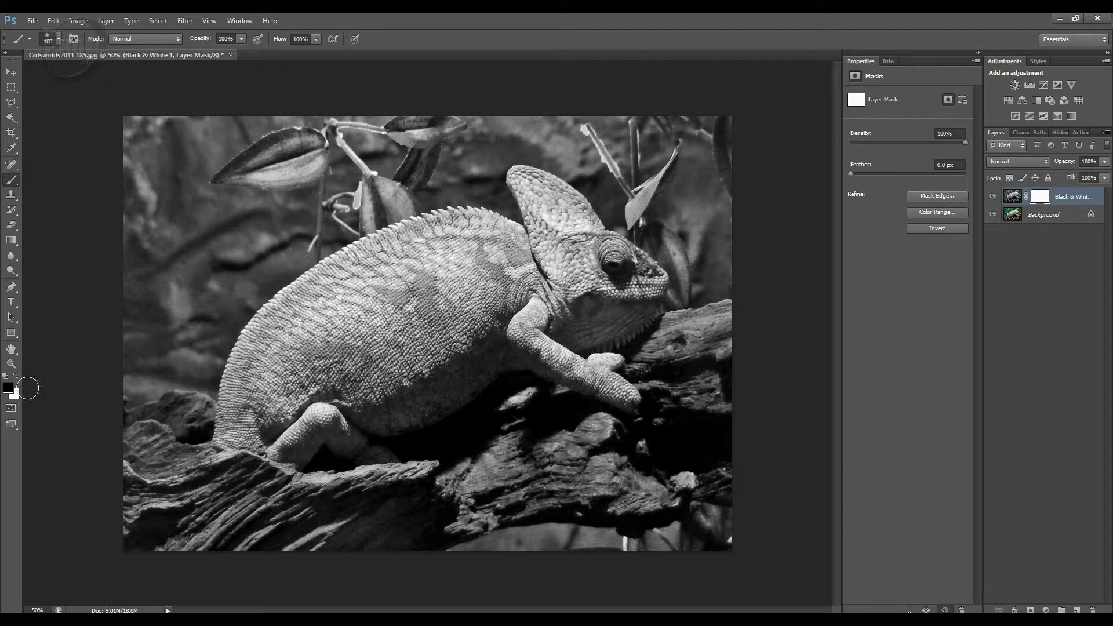
Paint black on the layer mask over the chameleon's body, head and legs to reveal their colour
mouse_move(384, 296)
left_mouse_down()
mouse_move(380, 318)
mouse_move(355, 311)
mouse_move(398, 289)
mouse_move(330, 323)
mouse_move(350, 295)
mouse_move(362, 315)
mouse_move(306, 340)
mouse_move(316, 313)
mouse_move(289, 328)
mouse_move(228, 432)
mouse_move(258, 337)
mouse_move(319, 281)
mouse_move(441, 226)
mouse_move(531, 245)
mouse_move(473, 248)
mouse_move(389, 287)
mouse_move(395, 294)
mouse_move(349, 324)
mouse_move(313, 395)
mouse_move(294, 389)
mouse_move(276, 411)
mouse_move(284, 406)
mouse_move(304, 427)
mouse_move(383, 375)
mouse_move(412, 393)
mouse_move(388, 410)
mouse_move(445, 393)
mouse_move(429, 314)
mouse_move(487, 271)
mouse_move(504, 292)
mouse_move(550, 277)
mouse_move(529, 313)
mouse_move(565, 225)
mouse_move(544, 200)
mouse_move(594, 248)
mouse_move(597, 273)
mouse_move(642, 278)
mouse_move(545, 325)
mouse_move(556, 351)
mouse_move(616, 388)
mouse_move(597, 364)
mouse_move(619, 391)
left_mouse_up()
mouse_move(314, 412)
left_mouse_down()
mouse_move(278, 450)
mouse_move(249, 441)
left_mouse_up()
mouse_move(311, 425)
left_mouse_down()
mouse_move(365, 414)
mouse_move(338, 425)
mouse_move(375, 455)
mouse_move(328, 416)
left_mouse_up()
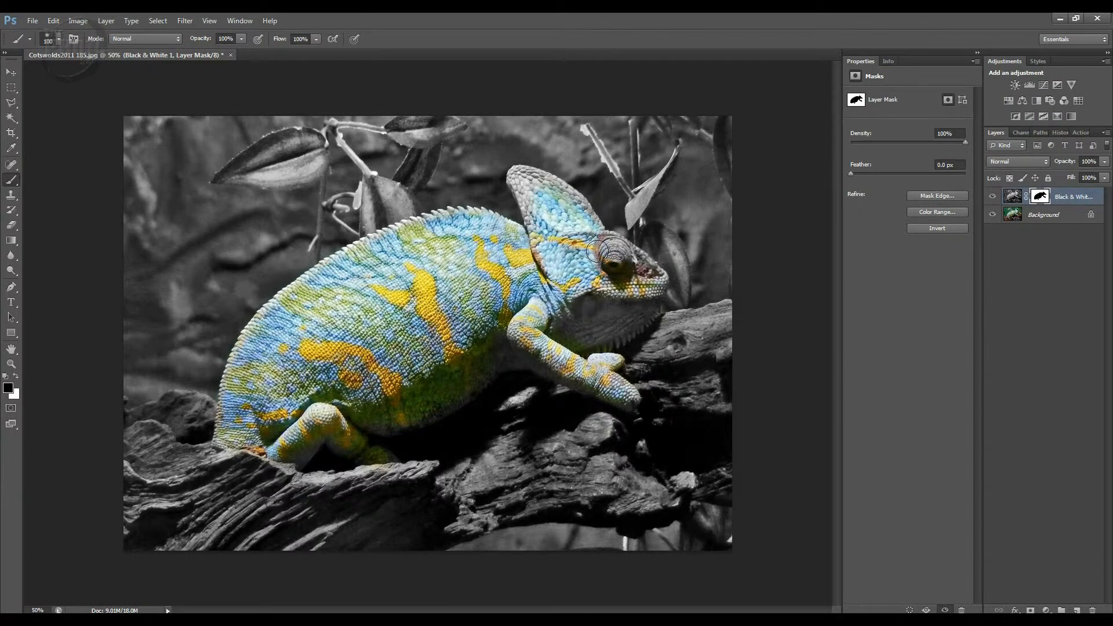
Paint black on the mask over the leaf behind the head, and cover that area again with white
mouse_move(609, 242)
left_mouse_down()
mouse_move(659, 200)
mouse_move(631, 207)
left_mouse_up()
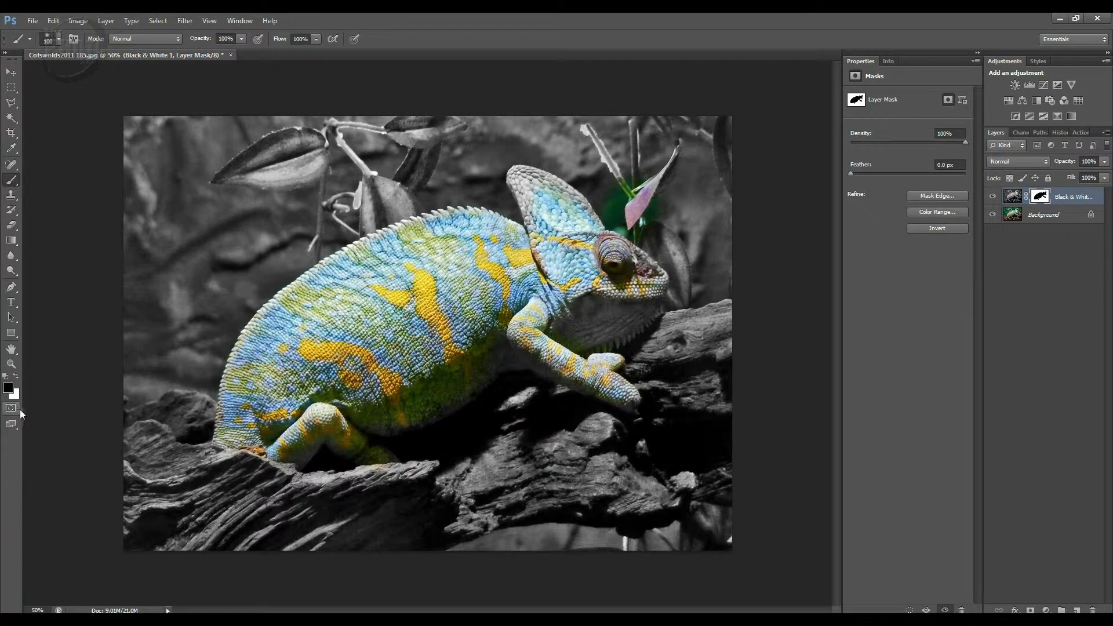
key("x")
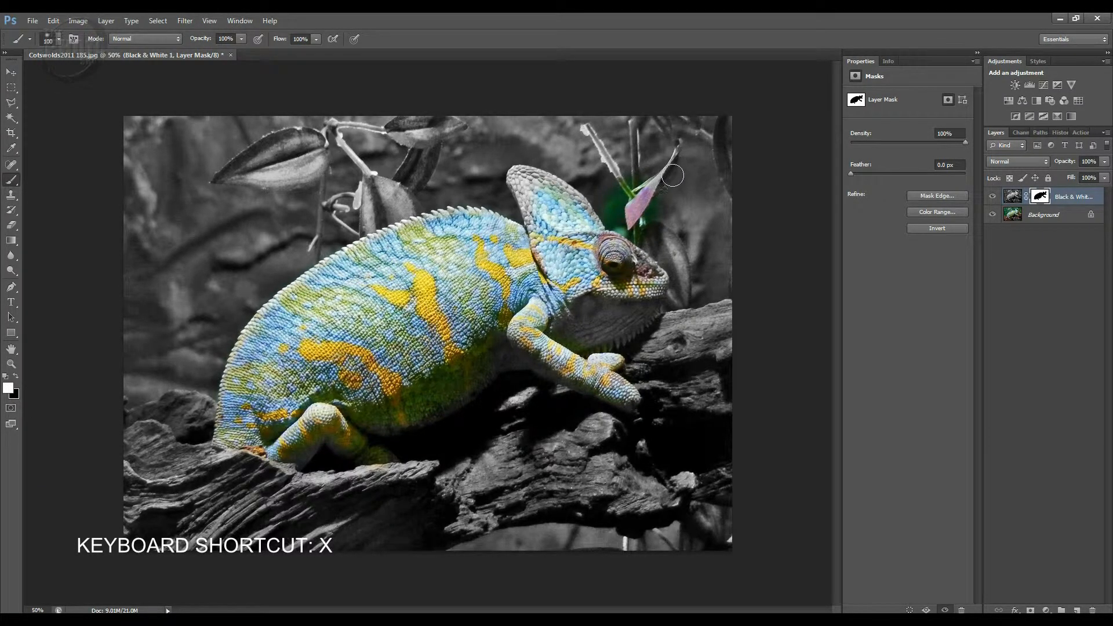
left_click_drag(658, 178, 644, 205)
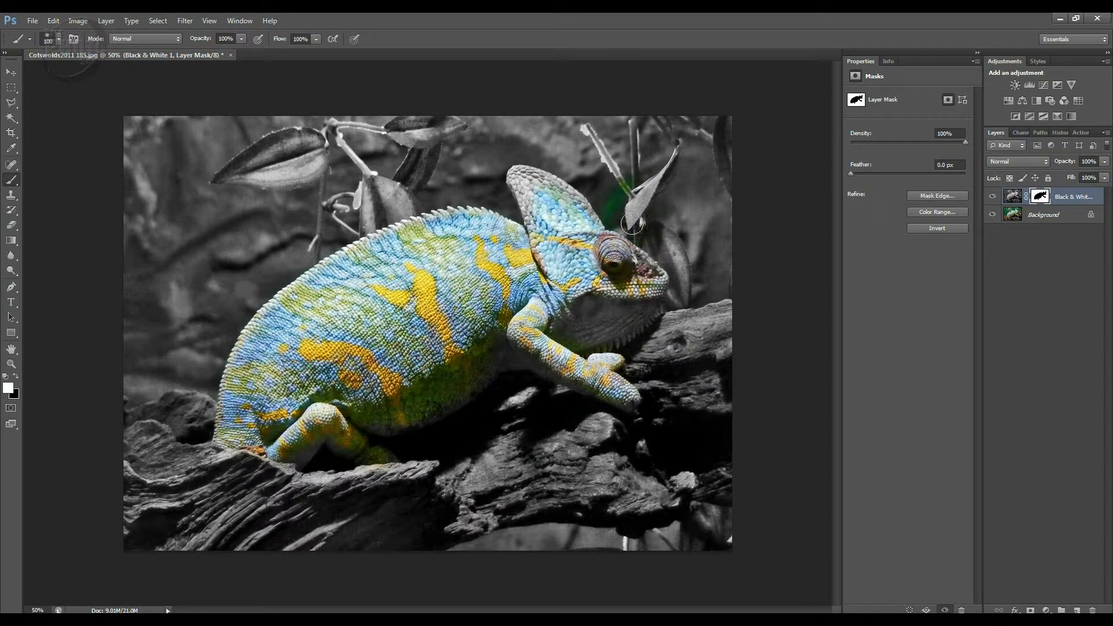
mouse_move(634, 214)
left_mouse_down()
mouse_move(618, 215)
mouse_move(637, 197)
left_mouse_up()
key("x")
left_click_drag(636, 206, 641, 204)
key("x")
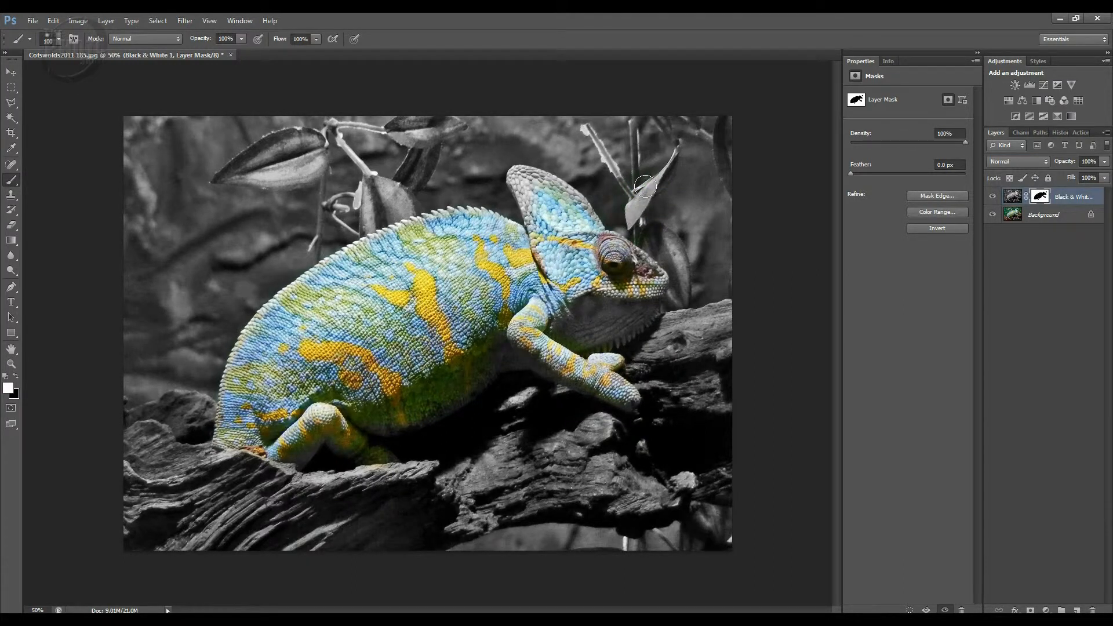
key("x")
Reduce the brush to 60 px and paint black on the mask along the chameleon's crest, snout and throat
key("bracketleft")
key("bracketleft")
key("bracketleft")
key("bracketleft")
key("bracketleft")
key("bracketleft")
key("bracketleft")
key("bracketleft")
mouse_move(516, 181)
left_mouse_down()
mouse_move(581, 207)
mouse_move(602, 237)
left_mouse_up()
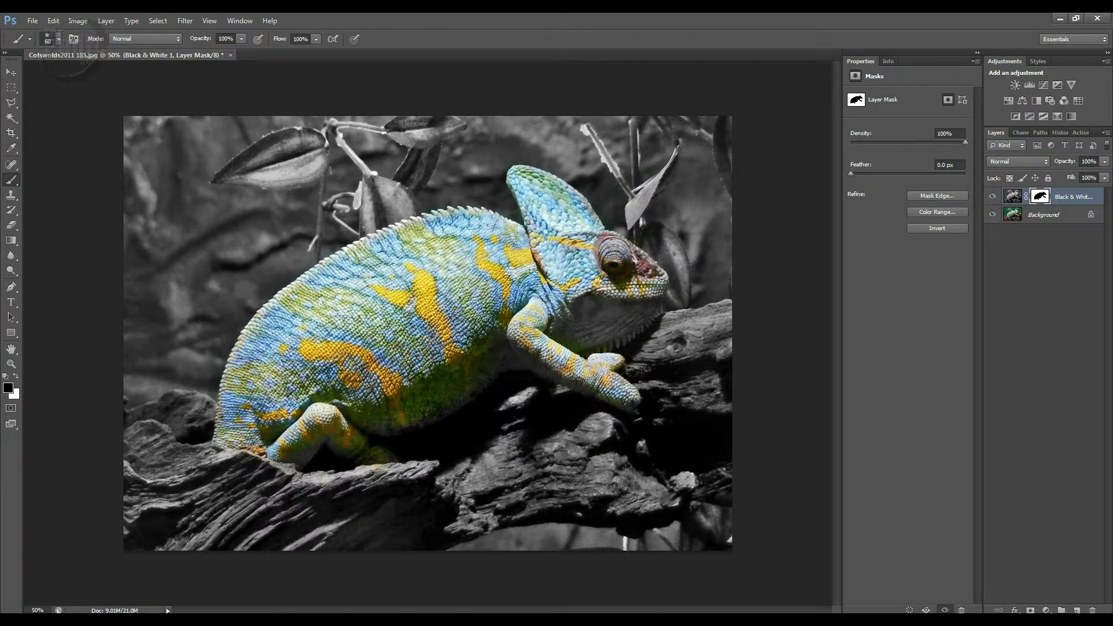
mouse_move(570, 349)
left_mouse_down()
mouse_move(613, 335)
mouse_move(643, 313)
mouse_move(644, 296)
mouse_move(605, 297)
mouse_move(590, 320)
mouse_move(557, 331)
mouse_move(622, 303)
mouse_move(645, 309)
left_mouse_up()
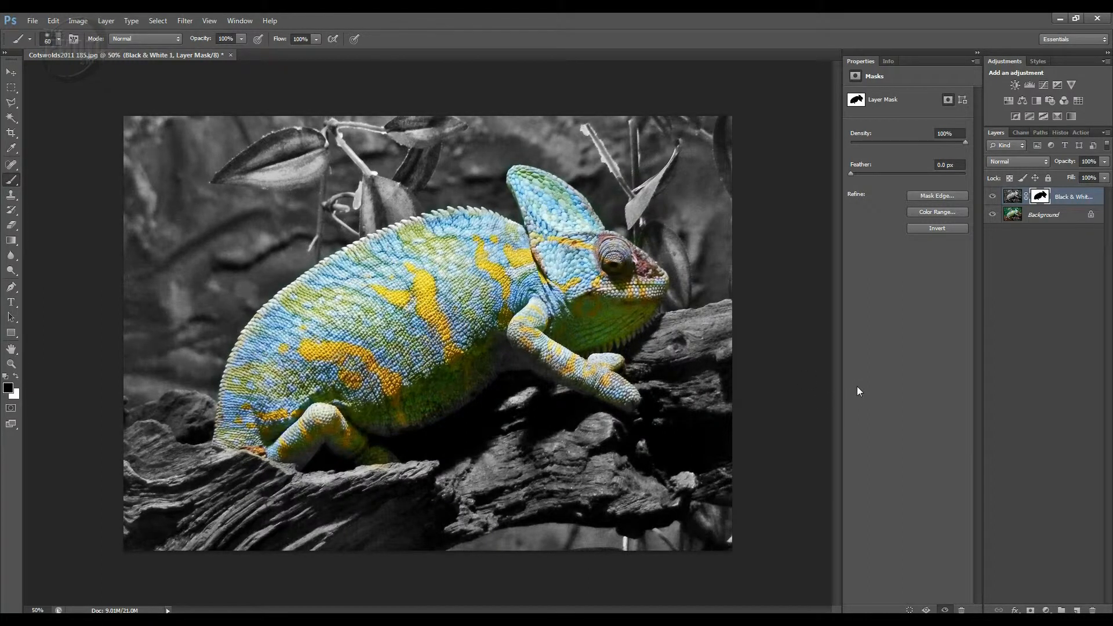
Merge the masked black-and-white layer and the Background into a single layer
left_click(105, 21)
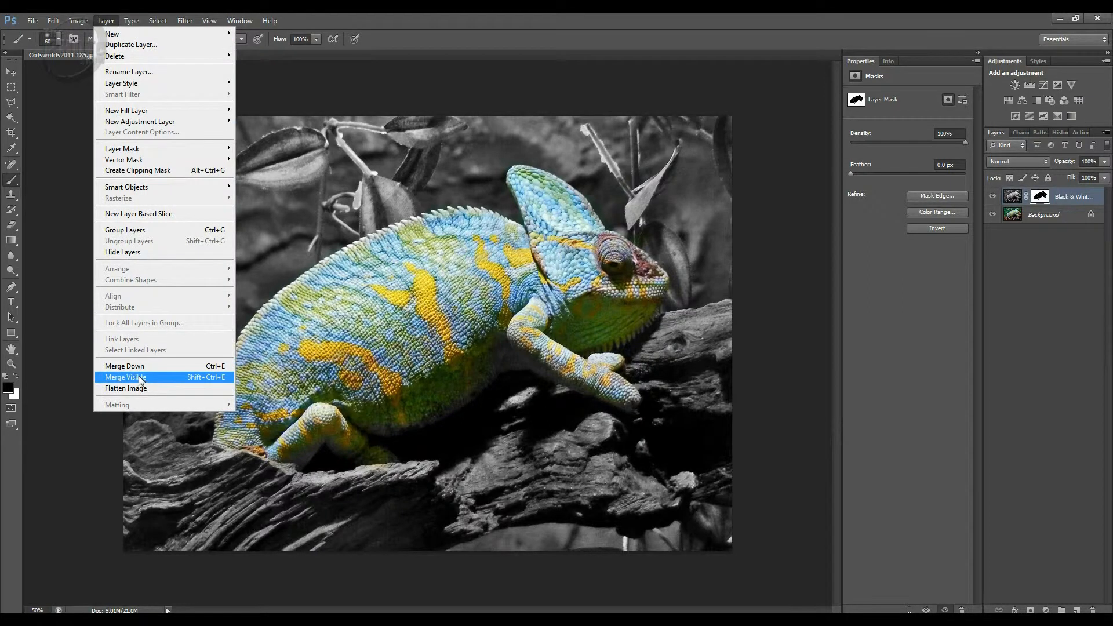
left_click(65, 435)
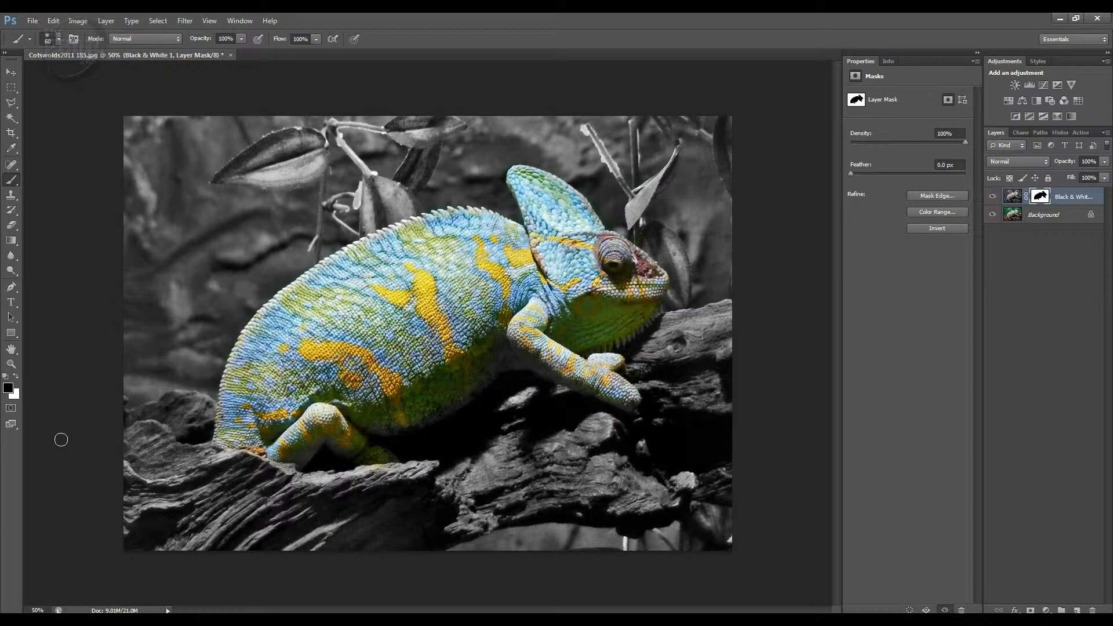
key("shift+ctrl+e")
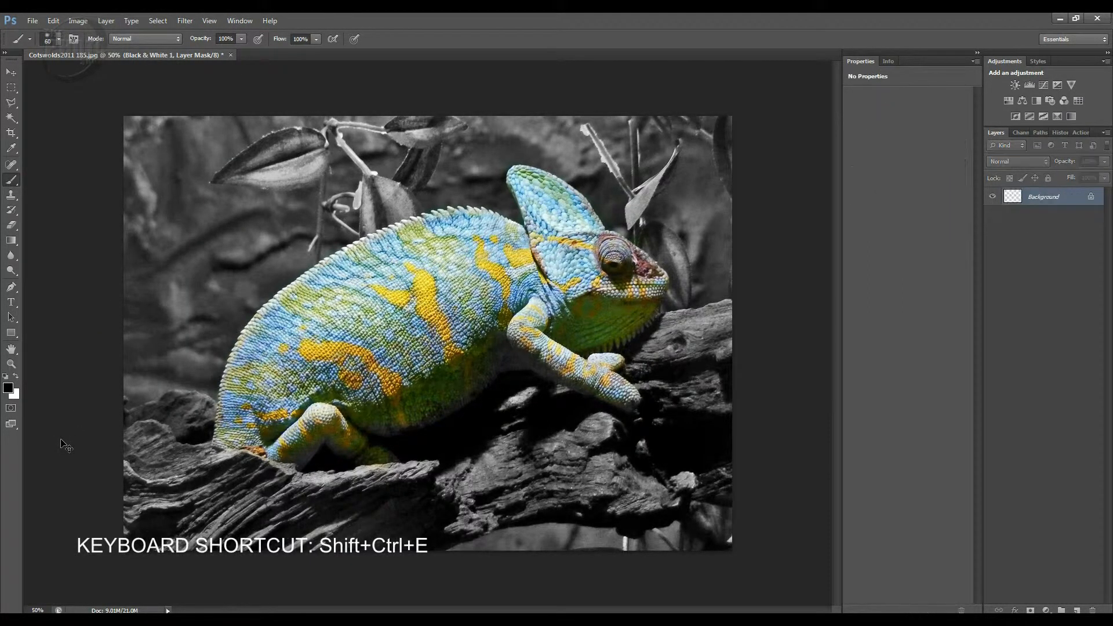